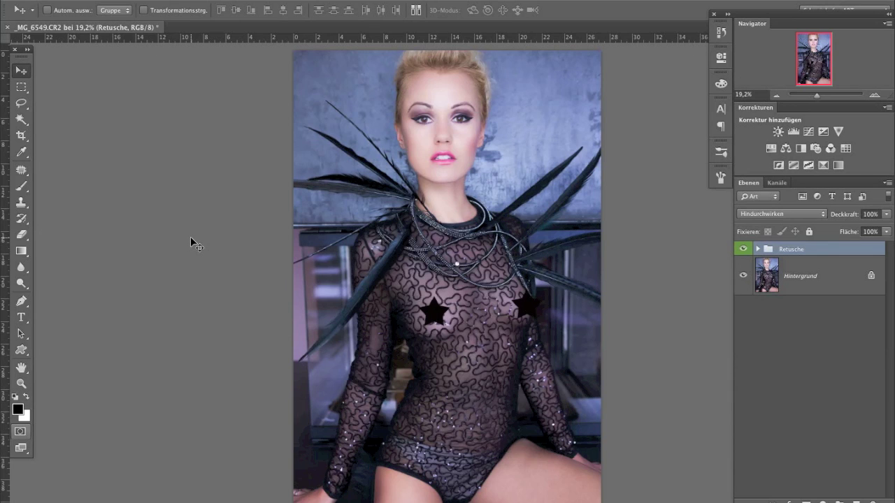
Draw a rectangular selection around the briefs area, then clear it and zoom to about 45%.
{"action": "key", "text": "m"}
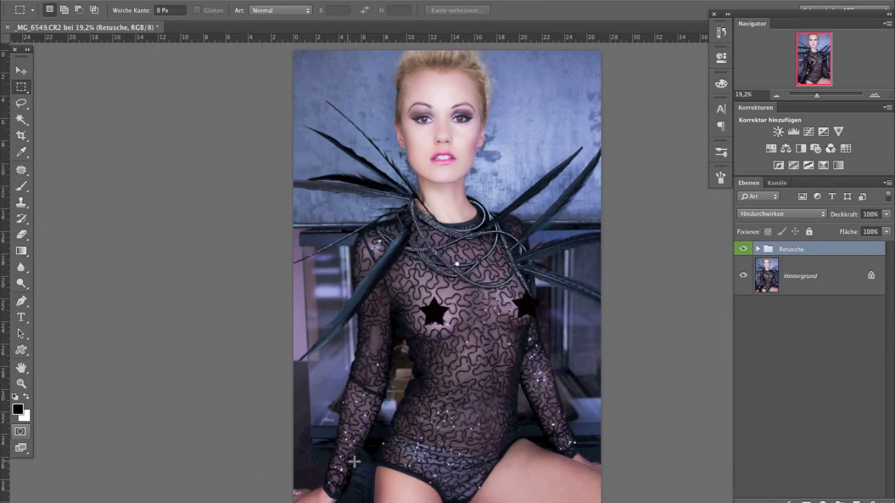
{"action": "left_click_drag", "start_coordinate": [378, 419], "coordinate": [536, 502]}
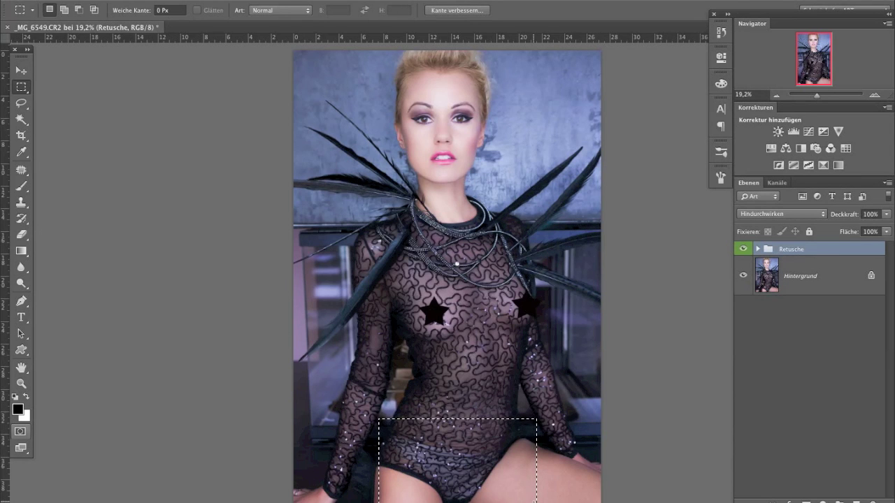
{"action": "left_click", "coordinate": [22, 70]}
{"action": "key", "text": "ctrl+d"}
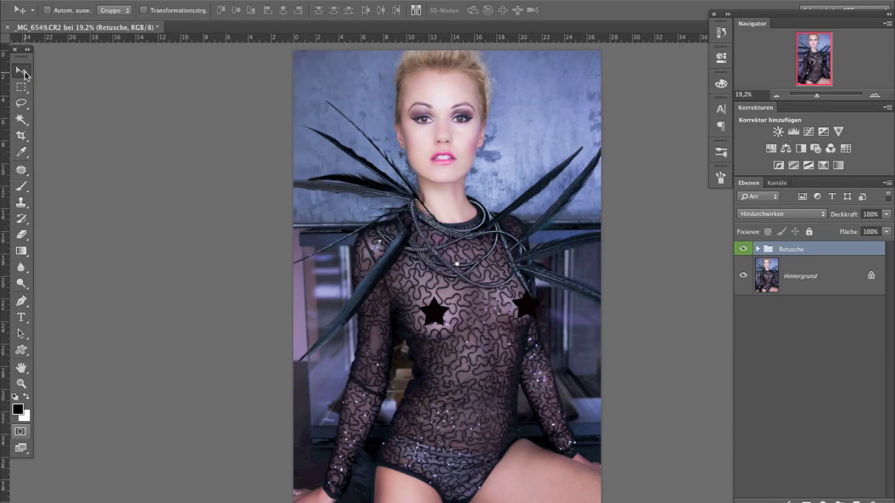
{"action": "left_click_drag", "start_coordinate": [817, 95], "coordinate": [822, 94]}
{"action": "left_click_drag", "start_coordinate": [816, 63], "coordinate": [813, 72]}
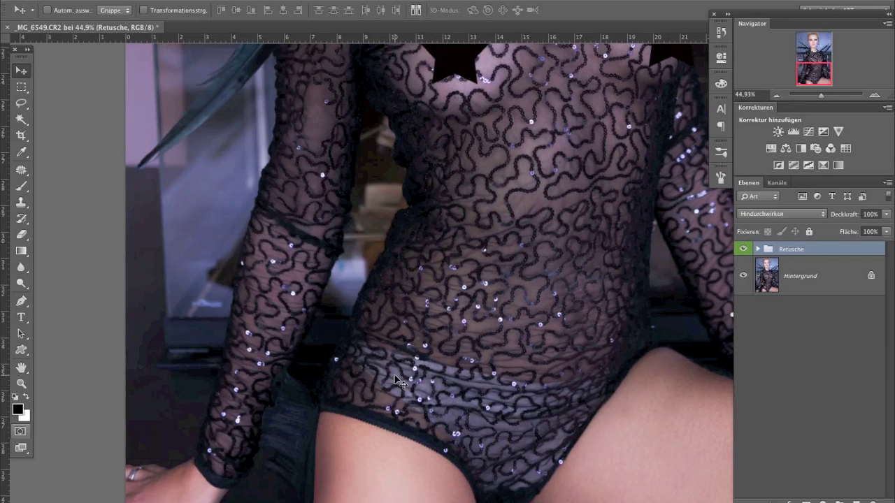
{"action": "left_click_drag", "start_coordinate": [821, 96], "coordinate": [818, 98]}
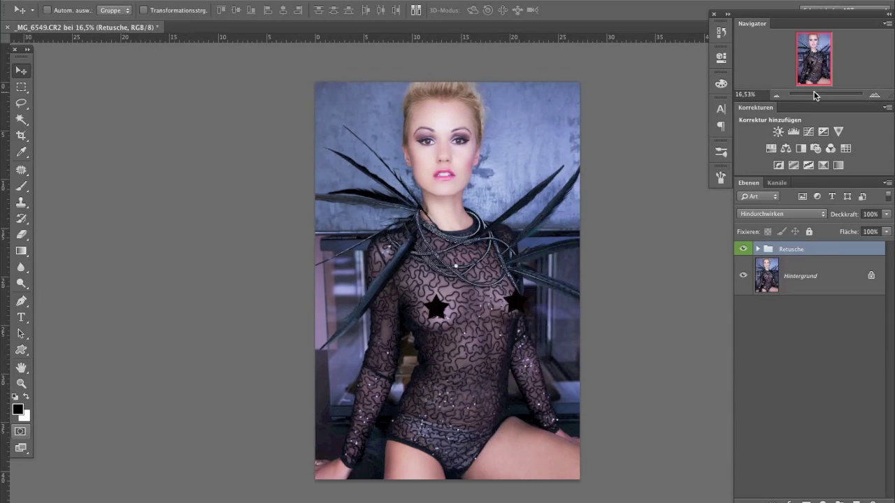
Crop the image from the lower-right corner, then revert the crop in History.
{"action": "key", "text": "c"}
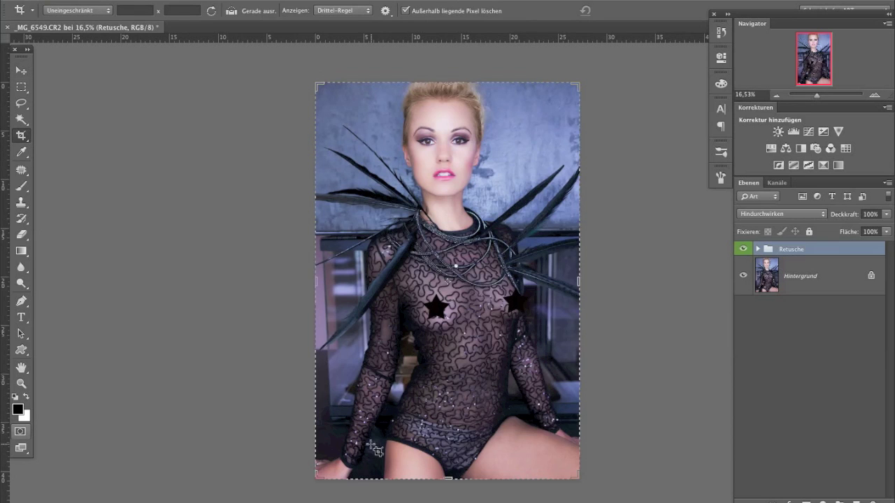
{"action": "left_click_drag", "start_coordinate": [567, 487], "coordinate": [566, 445]}
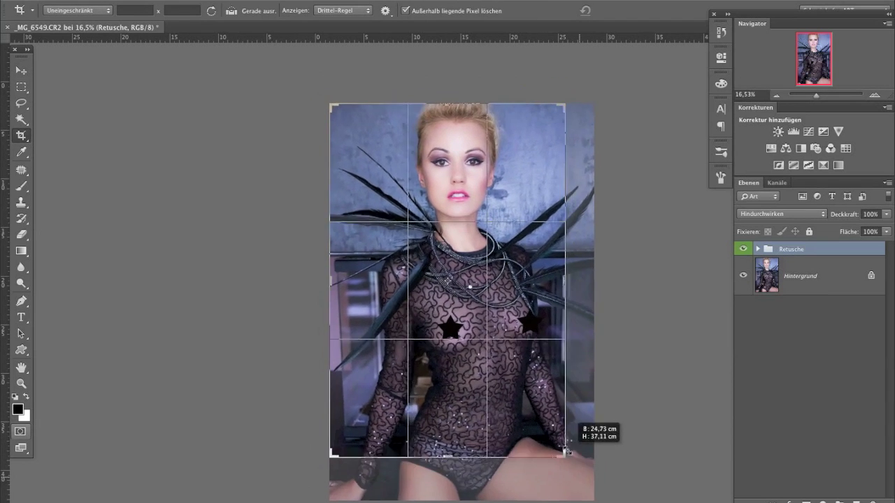
{"action": "mouse_move", "coordinate": [525, 396]}
{"action": "left_mouse_down"}
{"action": "mouse_move", "coordinate": [504, 396]}
{"action": "mouse_move", "coordinate": [509, 387]}
{"action": "left_mouse_up"}
{"action": "key", "text": "Return"}
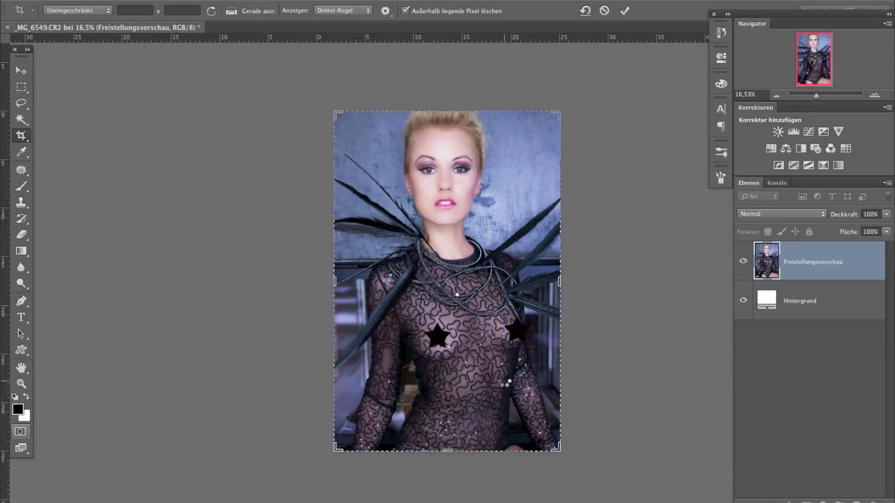
{"action": "left_click", "coordinate": [21, 72]}
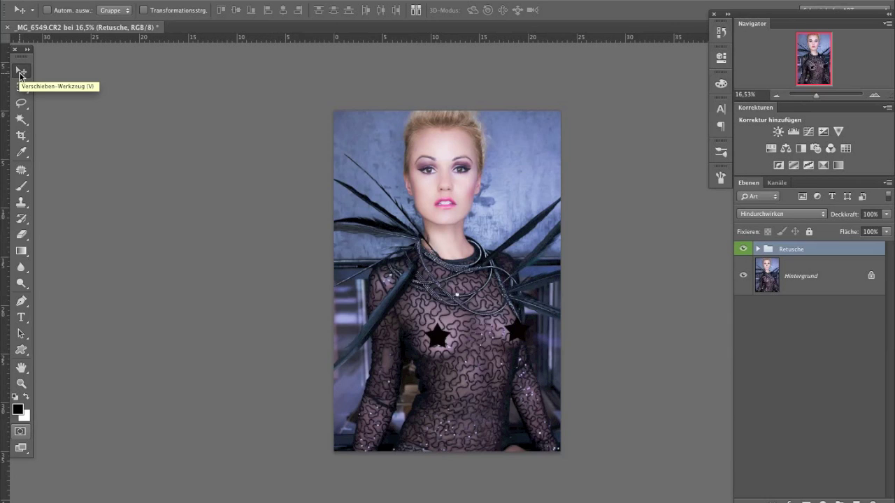
{"action": "left_click", "coordinate": [721, 32]}
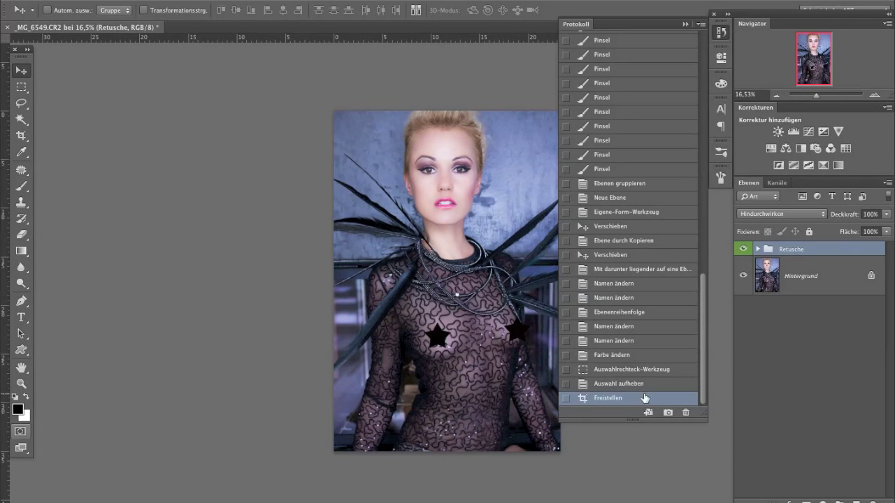
{"action": "left_click", "coordinate": [647, 384]}
{"action": "left_click", "coordinate": [685, 26]}
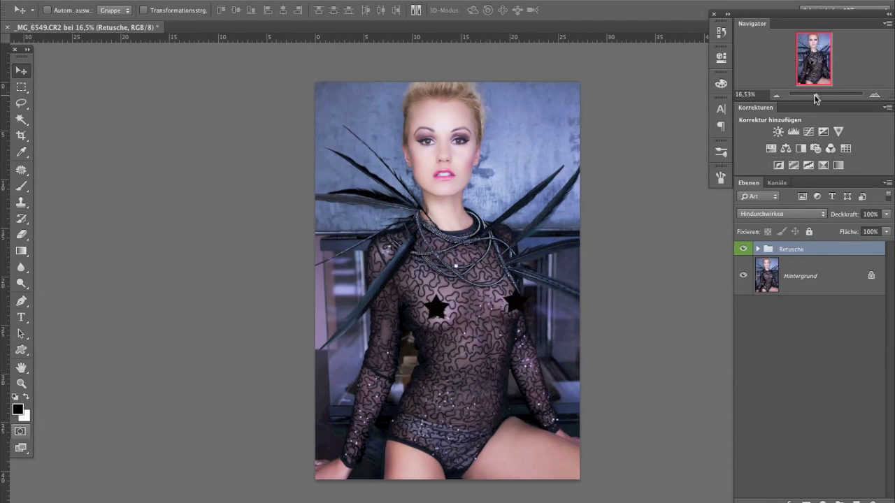
Zoom to about 32% on the torso and stamp all visible layers into new Ebene 2.
{"action": "left_click_drag", "start_coordinate": [816, 94], "coordinate": [820, 95]}
{"action": "left_click_drag", "start_coordinate": [813, 43], "coordinate": [811, 50]}
{"action": "mouse_move", "coordinate": [483, 425]}
{"action": "left_mouse_down"}
{"action": "mouse_move", "coordinate": [474, 229]}
{"action": "mouse_move", "coordinate": [468, 240]}
{"action": "left_mouse_up"}
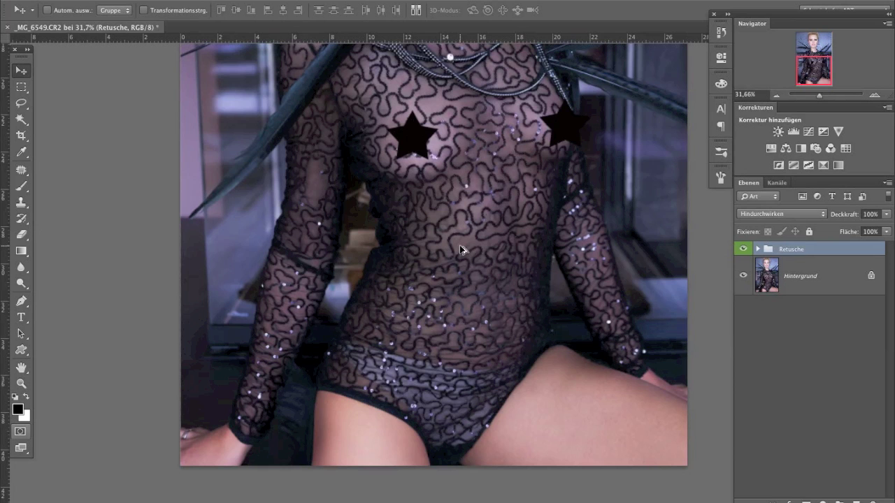
{"action": "key", "text": "ctrl+alt+shift+e"}
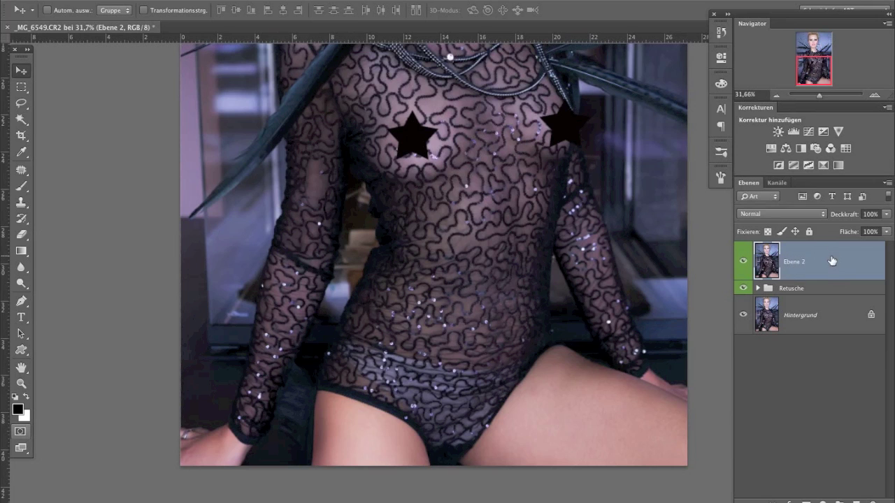
Set Ebene 2's layer colour to Violett, replacing a mistaken red tag.
{"action": "right_click", "coordinate": [832, 261]}
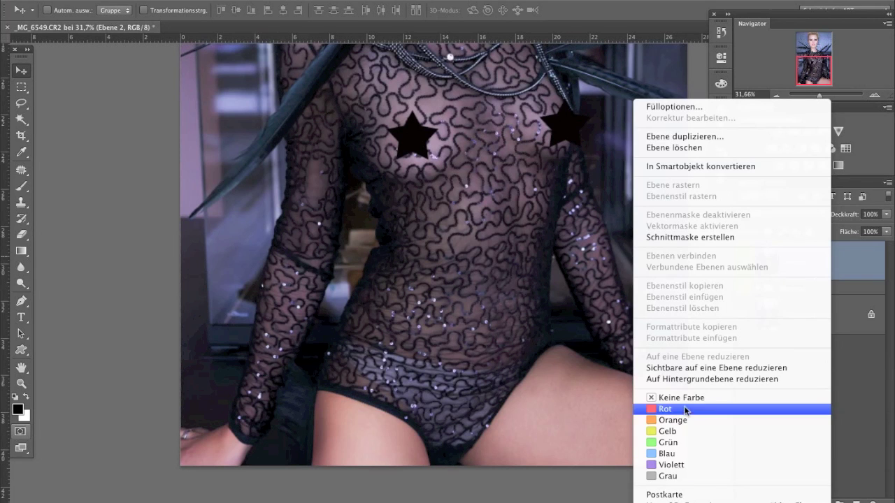
{"action": "left_click", "coordinate": [685, 411]}
{"action": "right_click", "coordinate": [819, 260]}
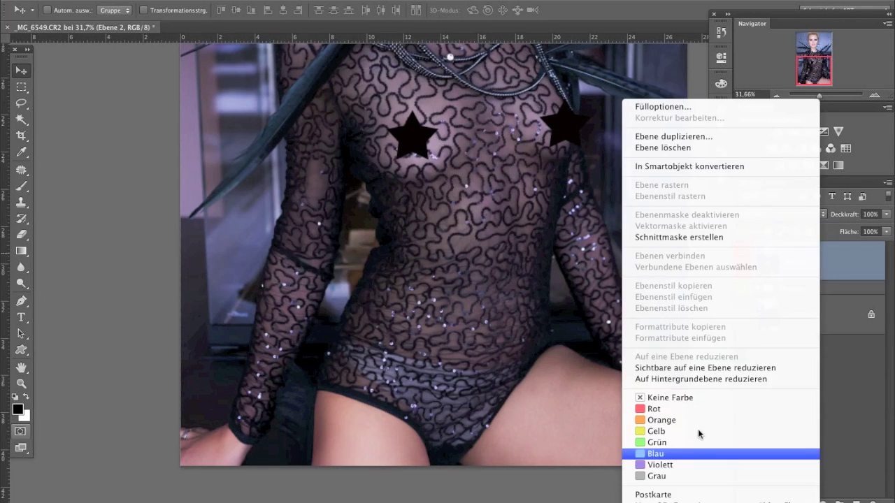
{"action": "left_click", "coordinate": [697, 429]}
{"action": "right_click", "coordinate": [830, 263]}
{"action": "left_click", "coordinate": [661, 465]}
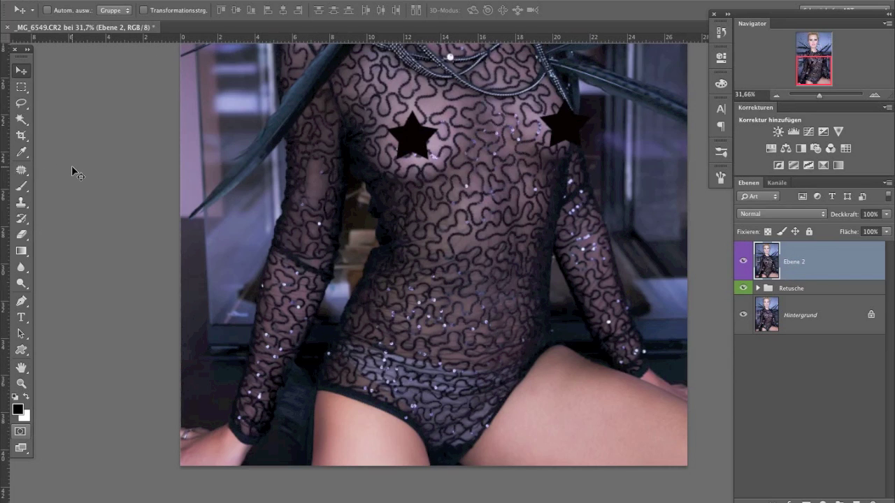
{"action": "left_click", "coordinate": [22, 104]}
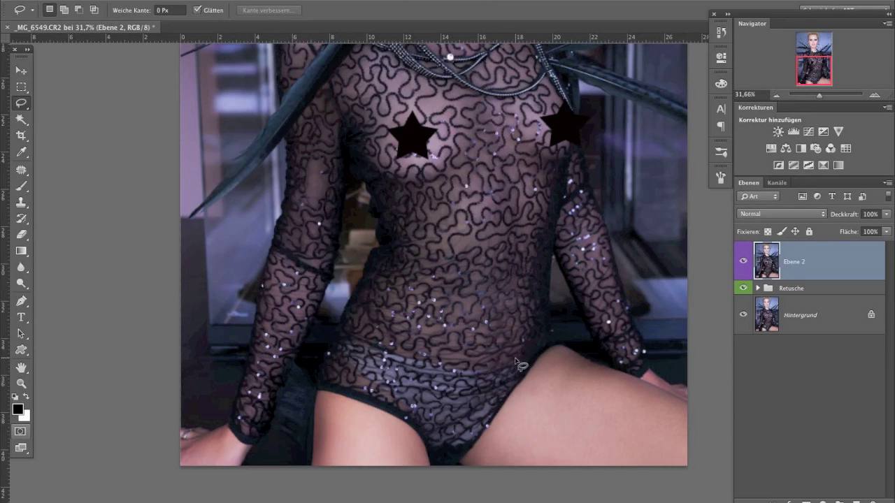
Lasso the briefs area and apply a content-aware Fläche füllen to it.
{"action": "mouse_move", "coordinate": [518, 355]}
{"action": "left_mouse_down"}
{"action": "mouse_move", "coordinate": [417, 356]}
{"action": "mouse_move", "coordinate": [371, 387]}
{"action": "mouse_move", "coordinate": [432, 455]}
{"action": "mouse_move", "coordinate": [449, 453]}
{"action": "mouse_move", "coordinate": [492, 424]}
{"action": "mouse_move", "coordinate": [525, 374]}
{"action": "mouse_move", "coordinate": [520, 341]}
{"action": "left_mouse_up"}
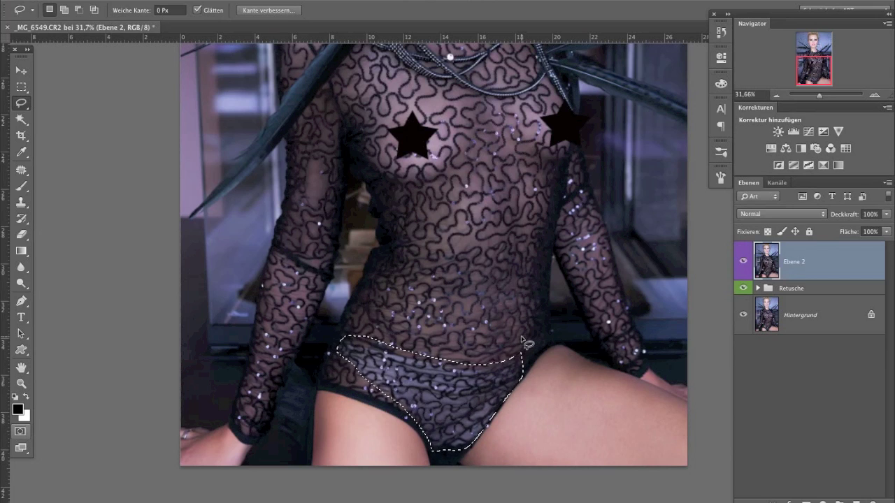
{"action": "left_click", "coordinate": [185, 0]}
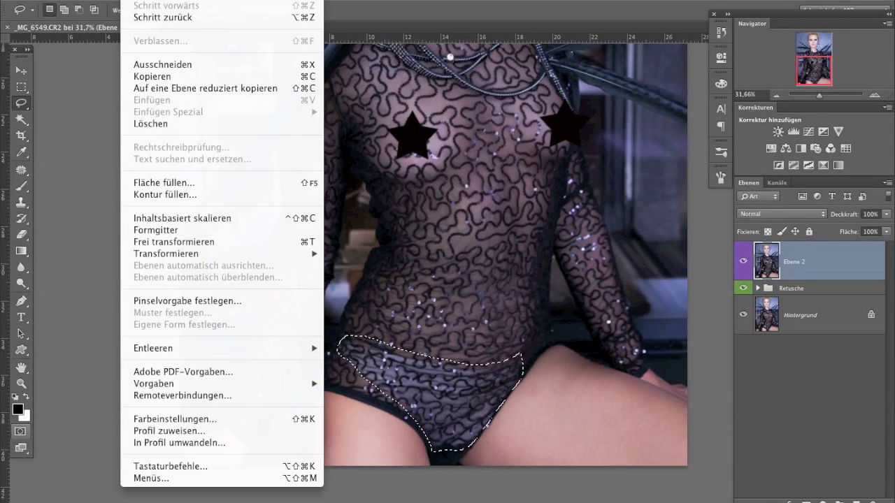
{"action": "left_click", "coordinate": [170, 187]}
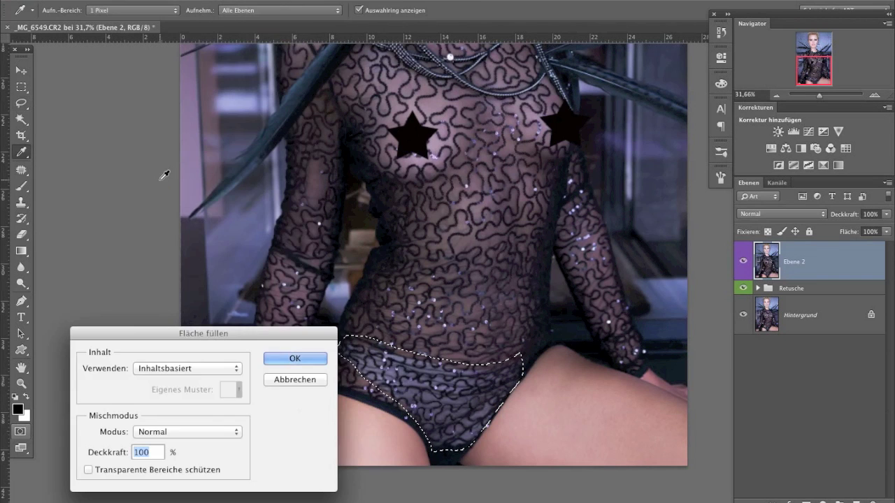
{"action": "left_click_drag", "start_coordinate": [256, 328], "coordinate": [224, 233]}
{"action": "left_click", "coordinate": [201, 274]}
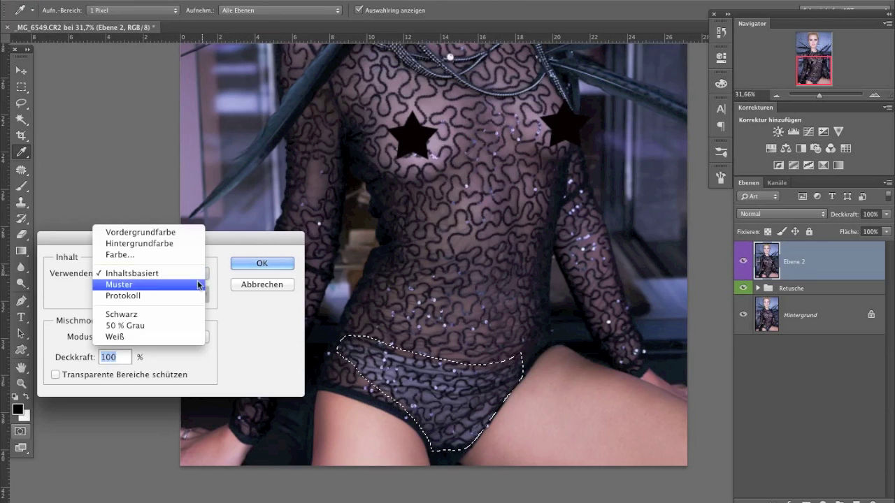
{"action": "left_click", "coordinate": [73, 291]}
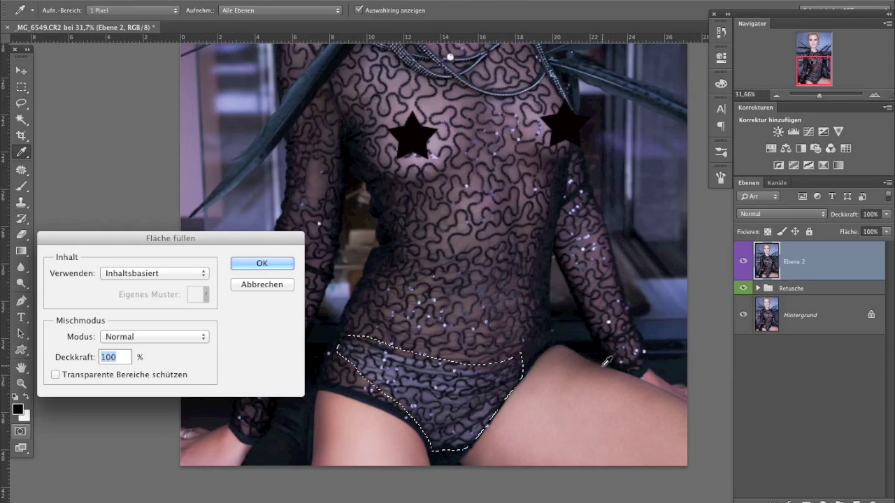
{"action": "left_click", "coordinate": [265, 264]}
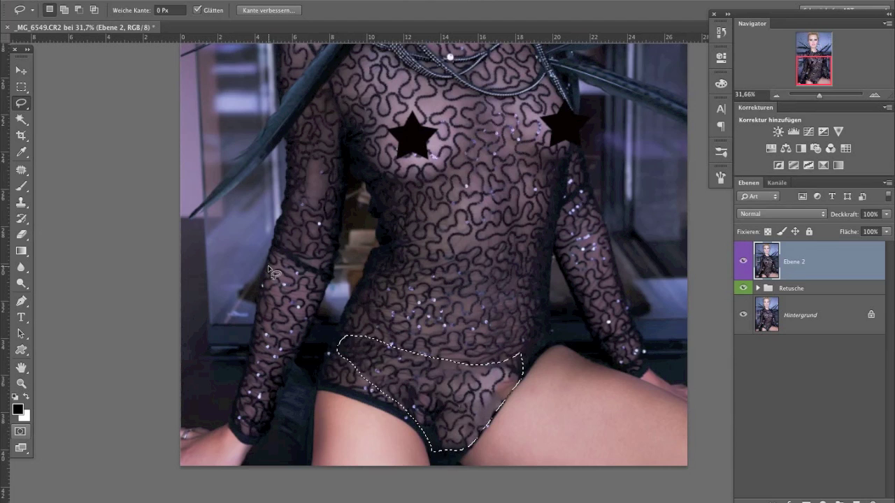
Deselect and step History back to before the fill and briefs selection.
{"action": "key", "text": "ctrl+d"}
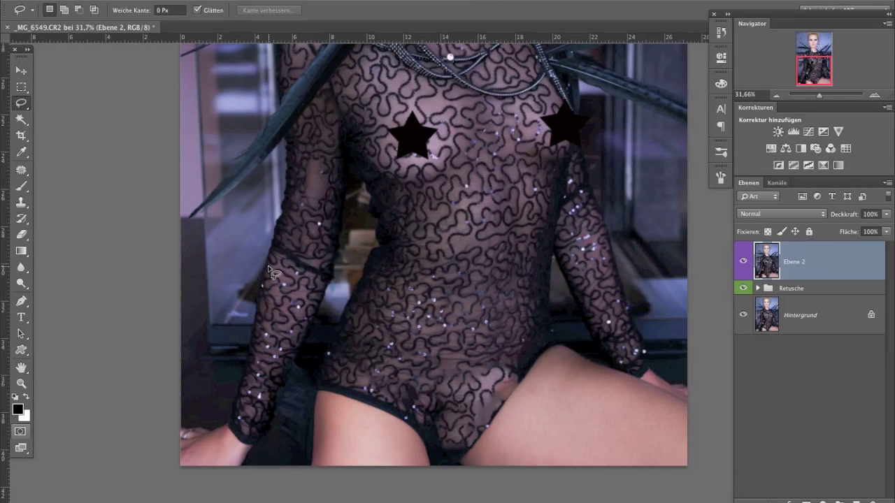
{"action": "left_click", "coordinate": [721, 32]}
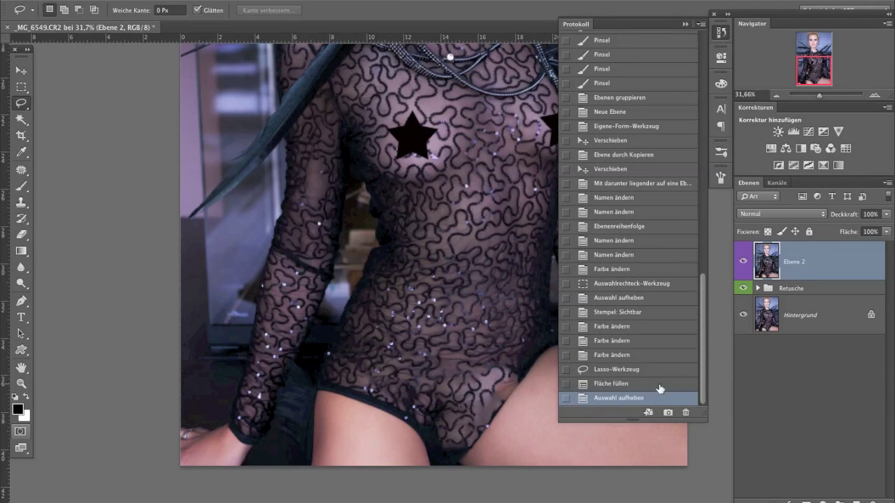
{"action": "left_click", "coordinate": [659, 385]}
{"action": "left_click", "coordinate": [661, 357]}
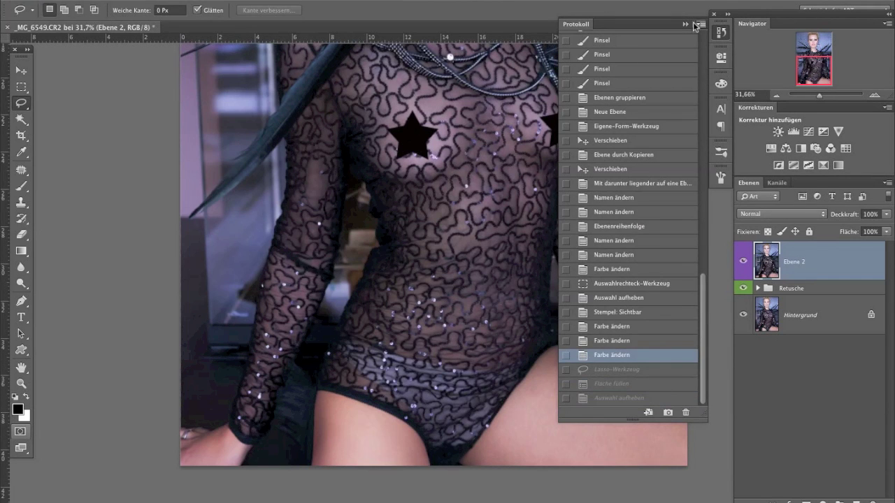
{"action": "left_click", "coordinate": [686, 24]}
Lasso the lace torso down to the crotch and copy it onto new layer Ebene 3.
{"action": "mouse_move", "coordinate": [819, 98]}
{"action": "left_mouse_down"}
{"action": "mouse_move", "coordinate": [792, 95]}
{"action": "mouse_move", "coordinate": [816, 93]}
{"action": "left_mouse_up"}
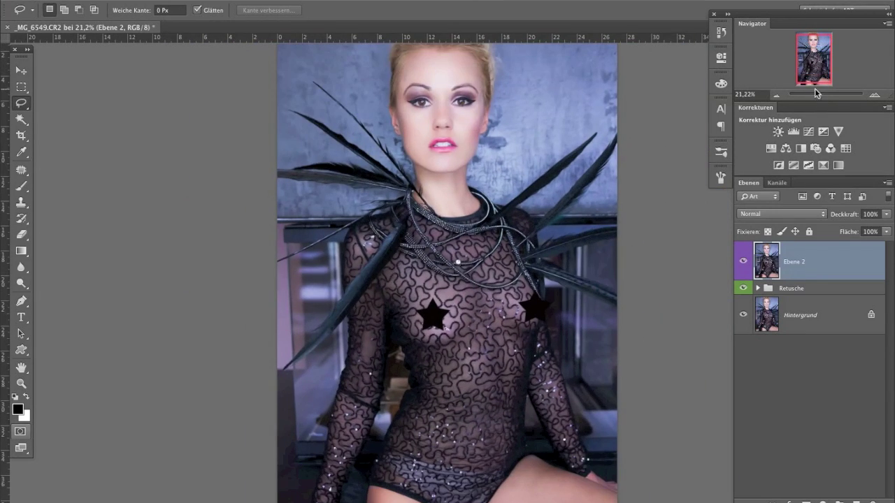
{"action": "left_click_drag", "start_coordinate": [511, 398], "coordinate": [509, 283]}
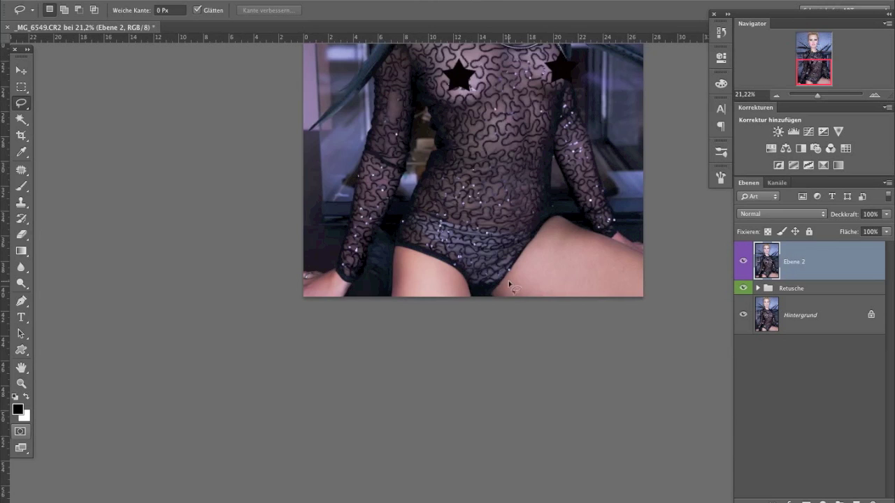
{"action": "mouse_move", "coordinate": [542, 221]}
{"action": "left_mouse_down"}
{"action": "mouse_move", "coordinate": [544, 86]}
{"action": "mouse_move", "coordinate": [480, 91]}
{"action": "mouse_move", "coordinate": [439, 118]}
{"action": "mouse_move", "coordinate": [436, 164]}
{"action": "mouse_move", "coordinate": [400, 243]}
{"action": "left_mouse_up"}
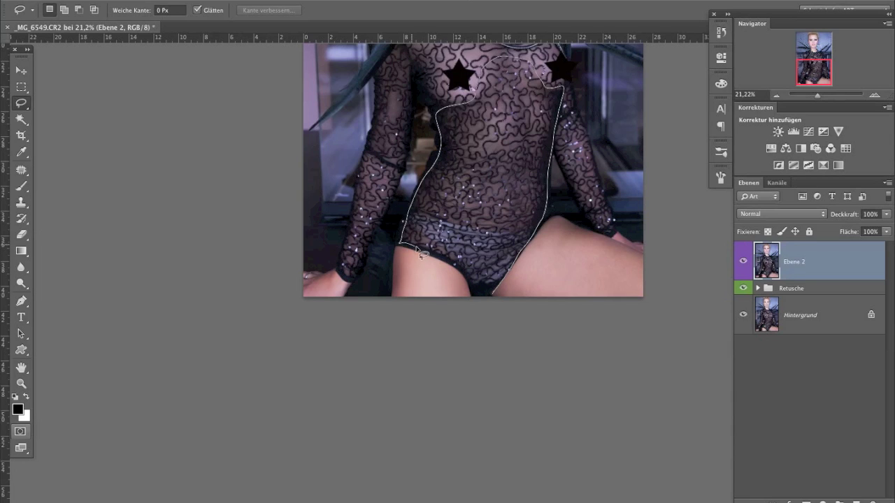
{"action": "left_click_drag", "start_coordinate": [449, 266], "coordinate": [493, 298]}
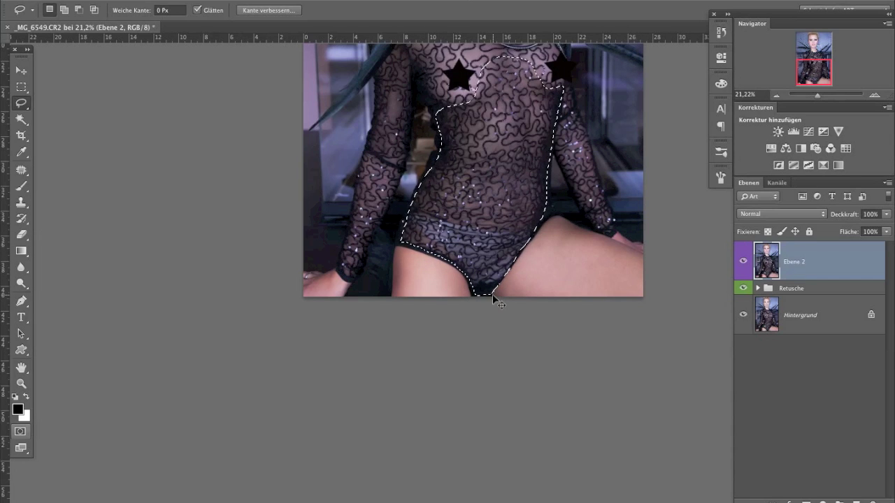
{"action": "key", "text": "ctrl+j"}
Hide all layers except Ebene 3 and lasso around its briefs area.
{"action": "left_click_drag", "start_coordinate": [744, 327], "coordinate": [742, 355]}
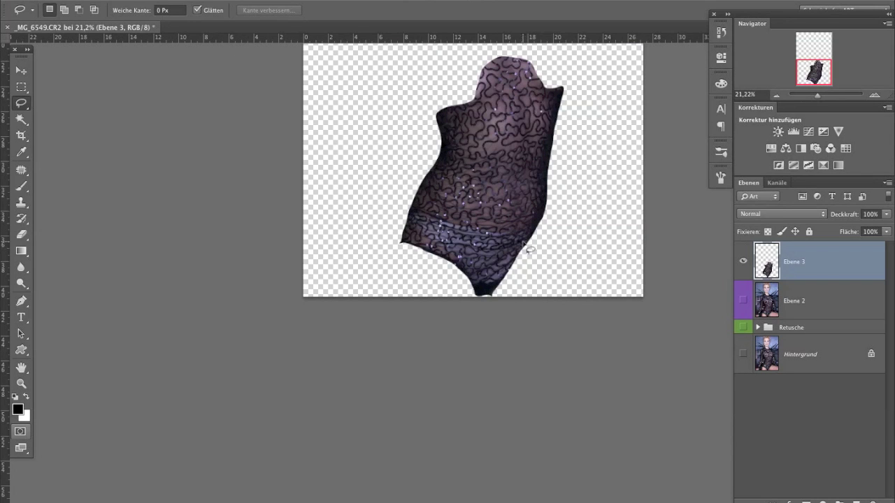
{"action": "mouse_move", "coordinate": [537, 224]}
{"action": "left_mouse_down"}
{"action": "mouse_move", "coordinate": [489, 234]}
{"action": "mouse_move", "coordinate": [414, 213]}
{"action": "mouse_move", "coordinate": [419, 235]}
{"action": "mouse_move", "coordinate": [470, 278]}
{"action": "left_mouse_up"}
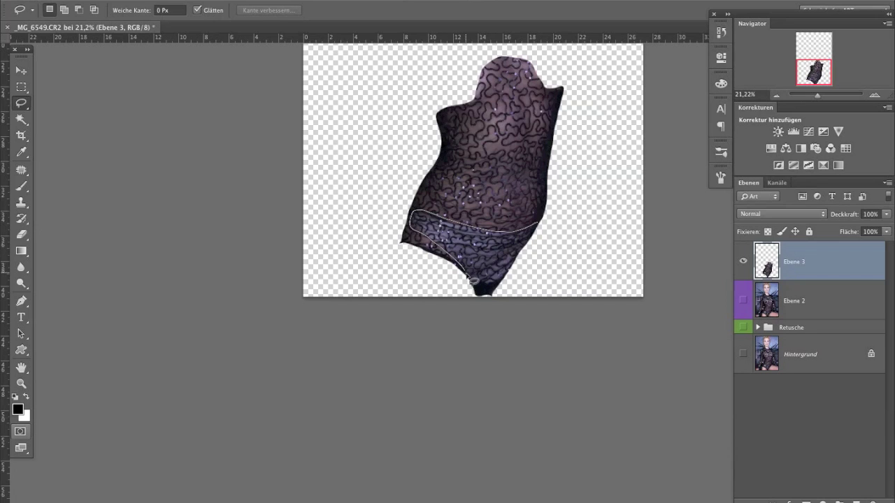
{"action": "left_click_drag", "start_coordinate": [535, 243], "coordinate": [532, 225]}
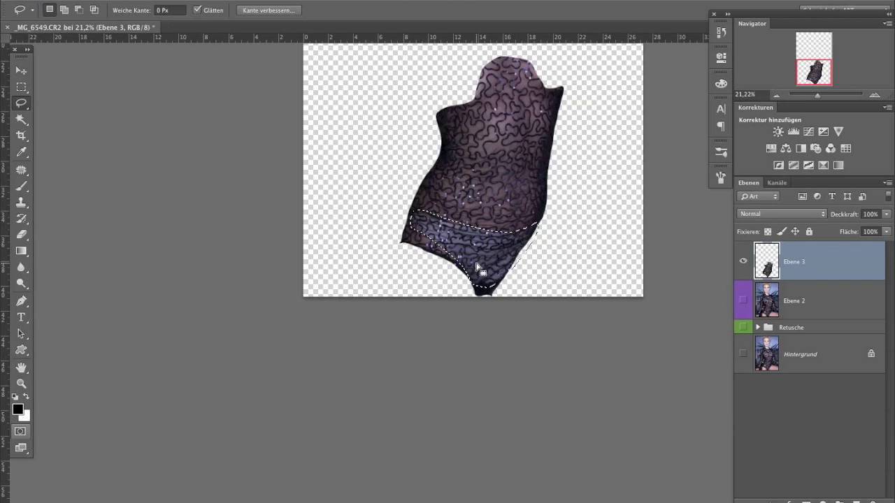
Content-aware fill the briefs selection on Ebene 3, deselect, and make all layers visible again.
{"action": "left_click", "coordinate": [151, 0]}
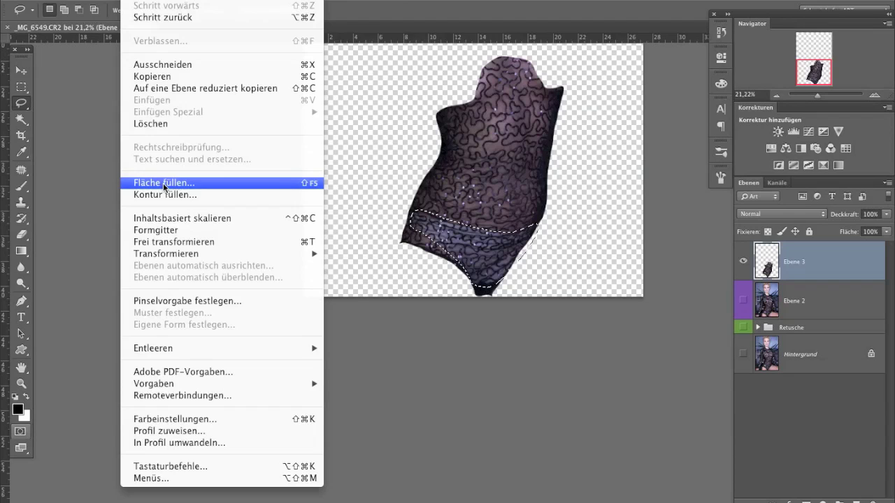
{"action": "left_click", "coordinate": [167, 184]}
{"action": "left_click", "coordinate": [259, 260]}
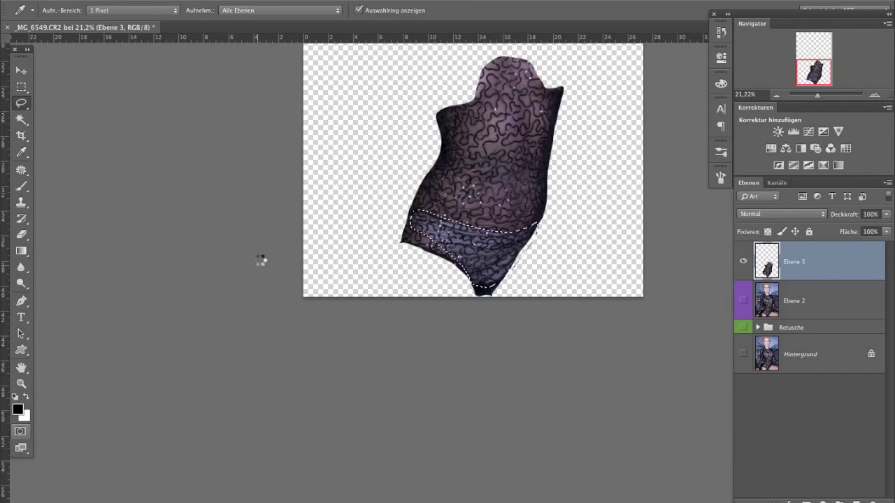
{"action": "key", "text": "ctrl+d"}
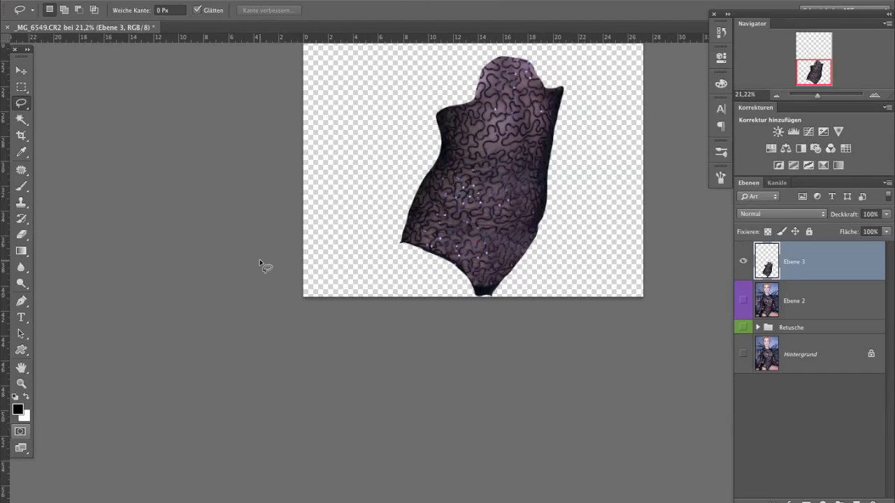
{"action": "left_click_drag", "start_coordinate": [743, 302], "coordinate": [735, 400]}
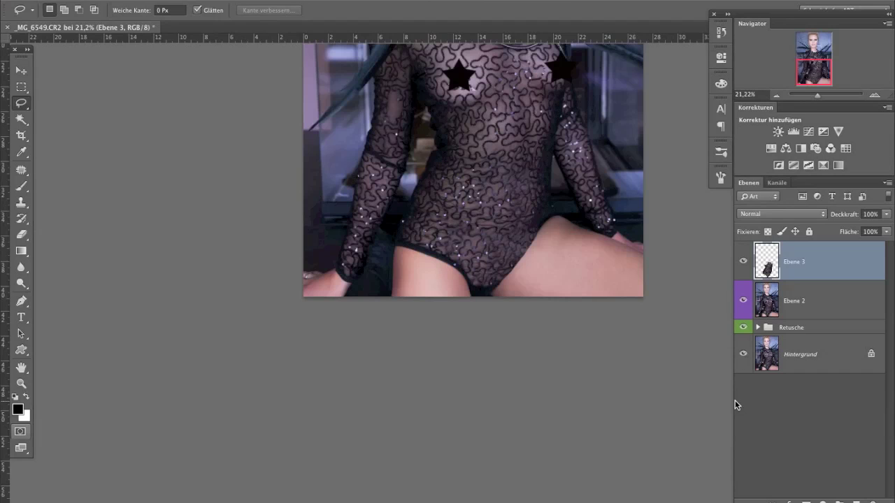
Zoom into the bodysuit, clone-stamp out a light-grey spot, and delete Ebene 3.
{"action": "mouse_move", "coordinate": [812, 82]}
{"action": "left_mouse_down"}
{"action": "mouse_move", "coordinate": [809, 67]}
{"action": "mouse_move", "coordinate": [824, 95]}
{"action": "mouse_move", "coordinate": [804, 95]}
{"action": "mouse_move", "coordinate": [820, 95]}
{"action": "left_mouse_up"}
{"action": "left_click_drag", "start_coordinate": [552, 409], "coordinate": [552, 143]}
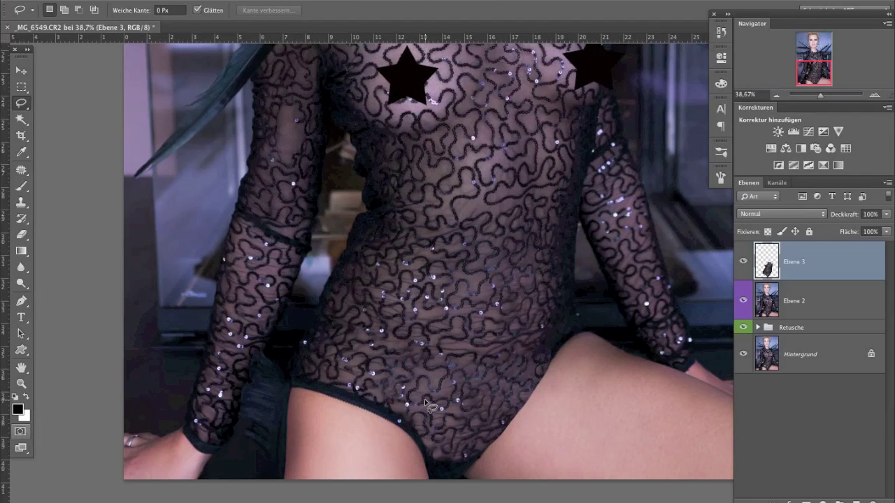
{"action": "left_click", "coordinate": [21, 202]}
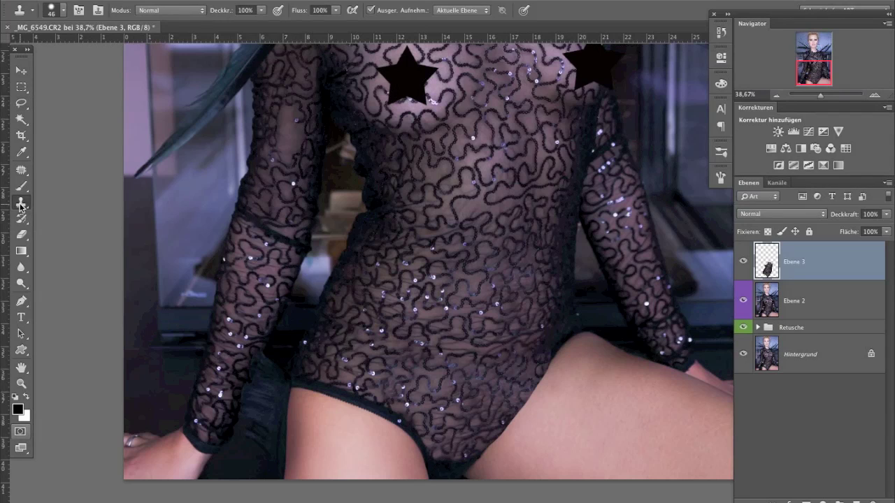
{"action": "left_click", "coordinate": [481, 363]}
{"action": "key", "text": "Delete"}
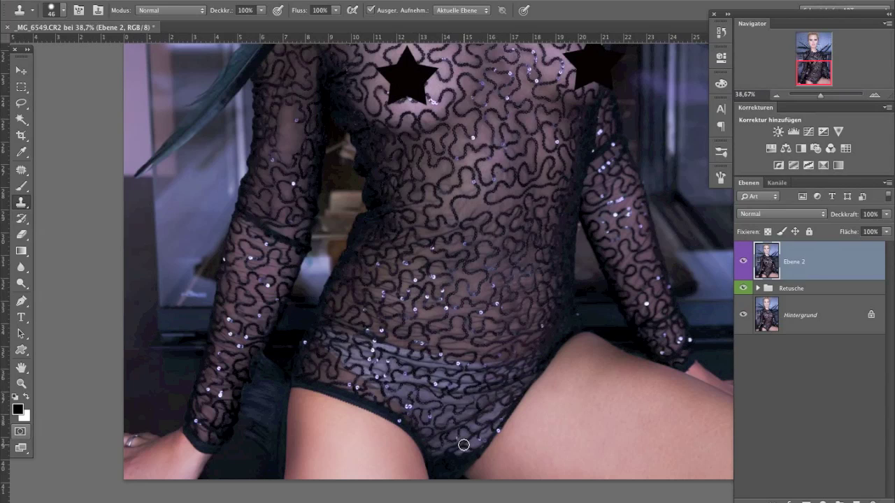
Outline the briefs area on Ebene 2 with the Patch tool.
{"action": "left_click", "coordinate": [21, 104]}
{"action": "left_click", "coordinate": [25, 171]}
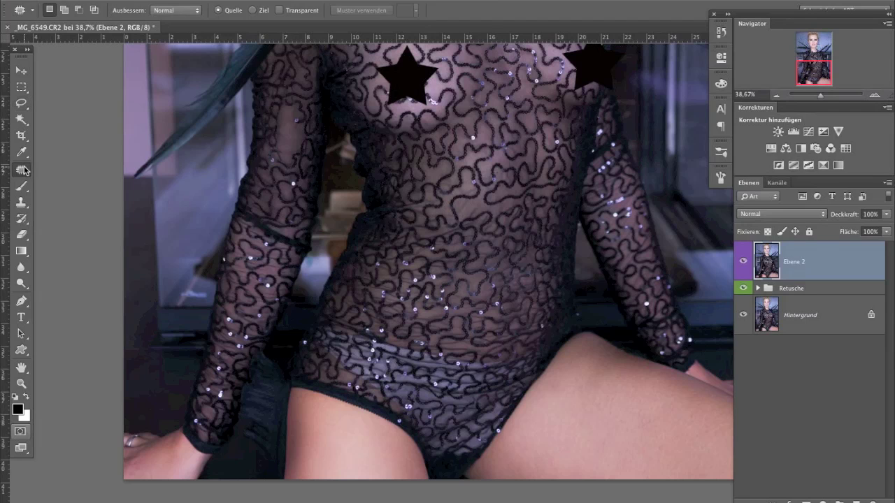
{"action": "left_click", "coordinate": [25, 173]}
{"action": "mouse_move", "coordinate": [468, 466]}
{"action": "left_mouse_down"}
{"action": "mouse_move", "coordinate": [515, 405]}
{"action": "mouse_move", "coordinate": [467, 471]}
{"action": "left_mouse_up"}
{"action": "mouse_move", "coordinate": [467, 463]}
{"action": "left_mouse_down"}
{"action": "mouse_move", "coordinate": [544, 369]}
{"action": "mouse_move", "coordinate": [540, 349]}
{"action": "mouse_move", "coordinate": [422, 350]}
{"action": "mouse_move", "coordinate": [340, 326]}
{"action": "mouse_move", "coordinate": [313, 335]}
{"action": "mouse_move", "coordinate": [451, 475]}
{"action": "mouse_move", "coordinate": [471, 464]}
{"action": "left_mouse_up"}
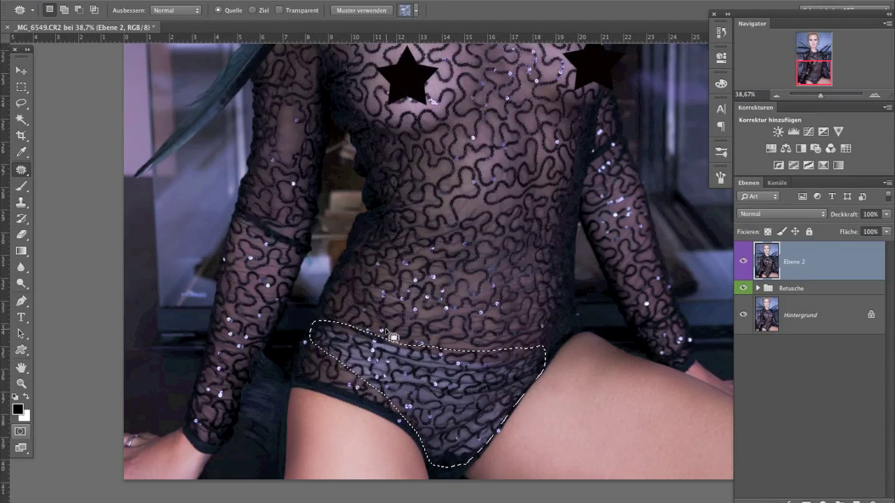
Nudge the lace inside the briefs selection, zoom out, and drag the patch onto the torso lace.
{"action": "left_click", "coordinate": [23, 72]}
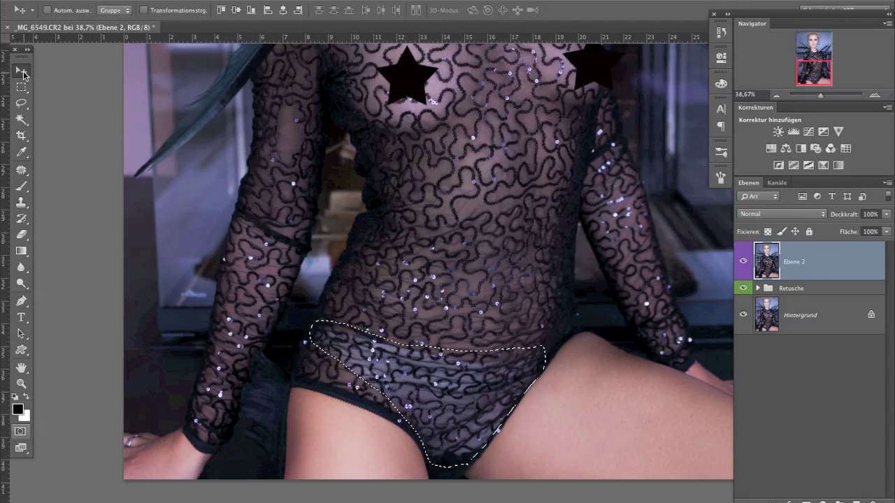
{"action": "left_click_drag", "start_coordinate": [454, 412], "coordinate": [448, 406]}
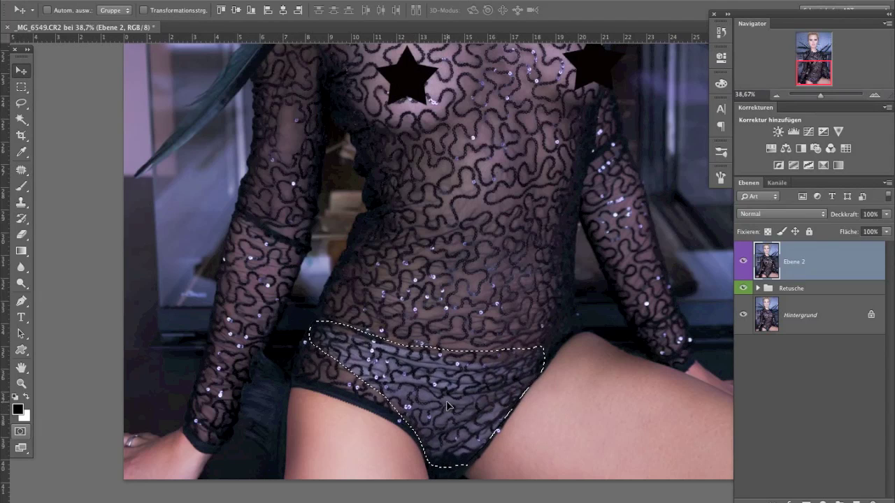
{"action": "left_click", "coordinate": [22, 170]}
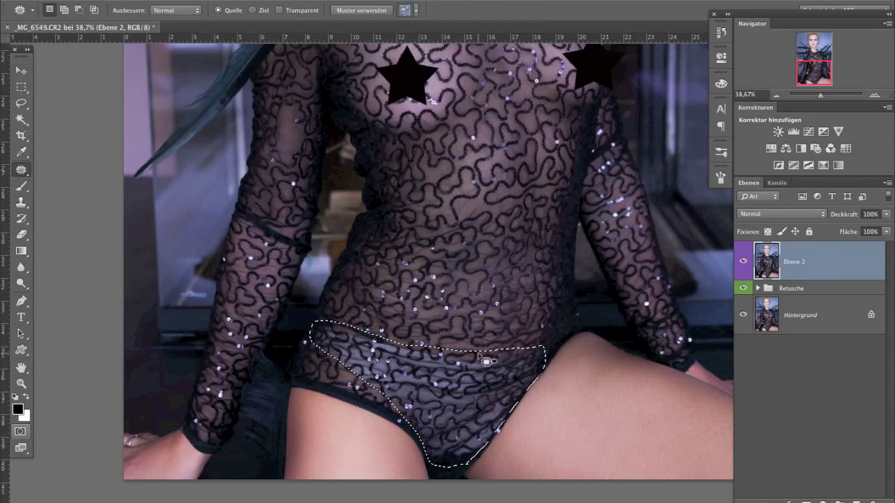
{"action": "left_click", "coordinate": [776, 94]}
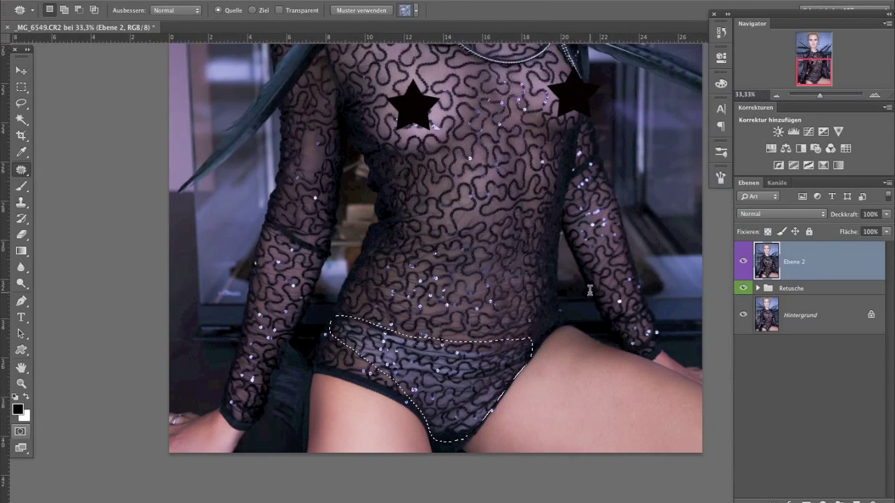
{"action": "left_click", "coordinate": [776, 95]}
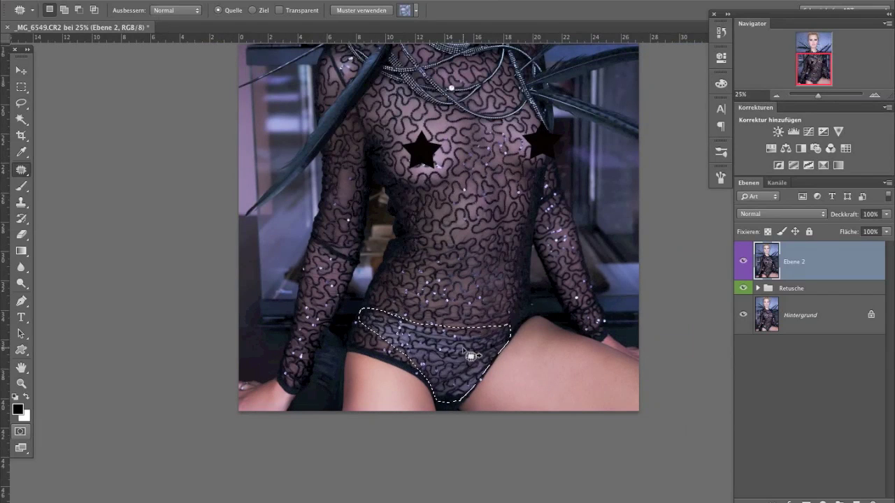
{"action": "left_click_drag", "start_coordinate": [469, 338], "coordinate": [496, 218]}
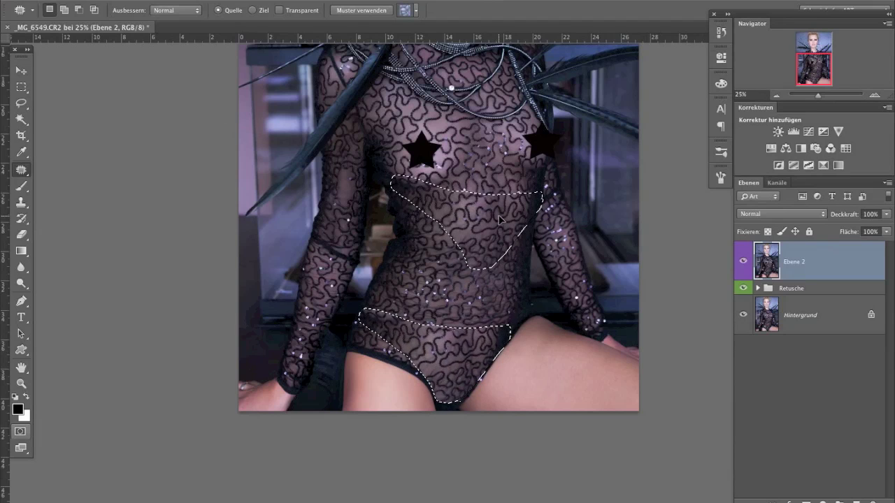
Fine-tune the patch source on the midriff lace, apply it to the briefs, deselect, and zoom in.
{"action": "left_click_drag", "start_coordinate": [495, 217], "coordinate": [493, 213]}
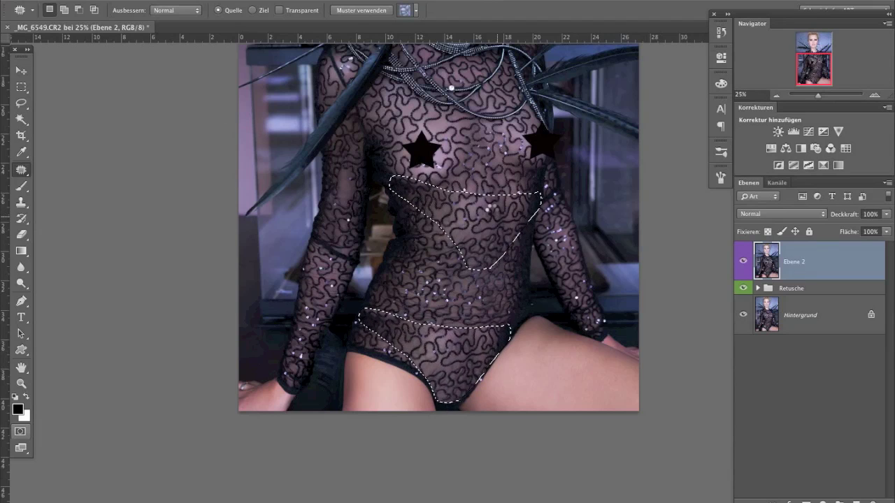
{"action": "left_click_drag", "start_coordinate": [493, 214], "coordinate": [492, 212]}
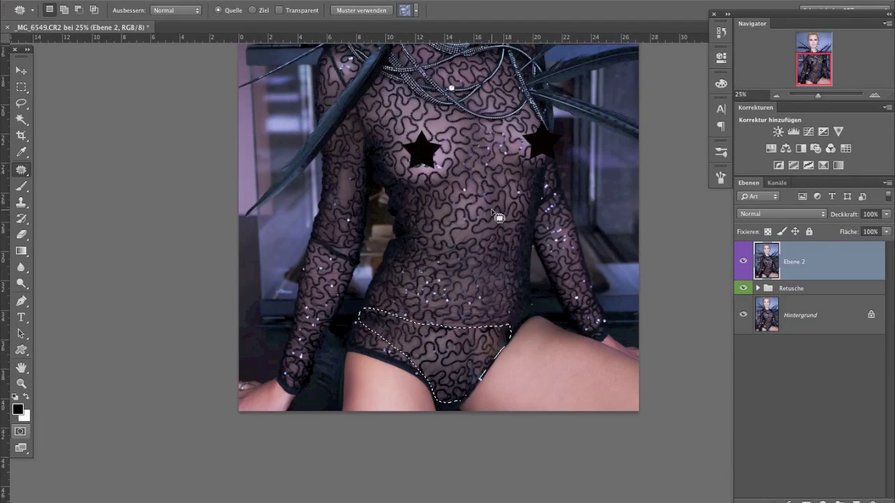
{"action": "key", "text": "ctrl+d"}
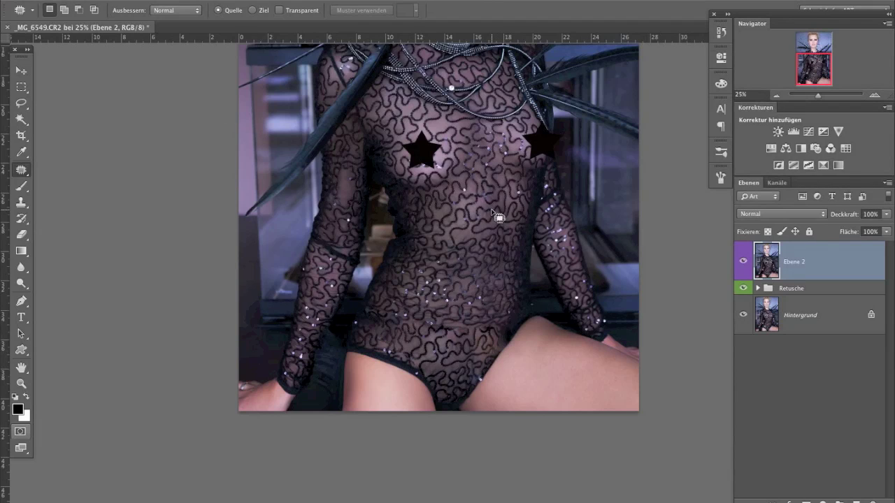
{"action": "left_click_drag", "start_coordinate": [822, 95], "coordinate": [814, 92]}
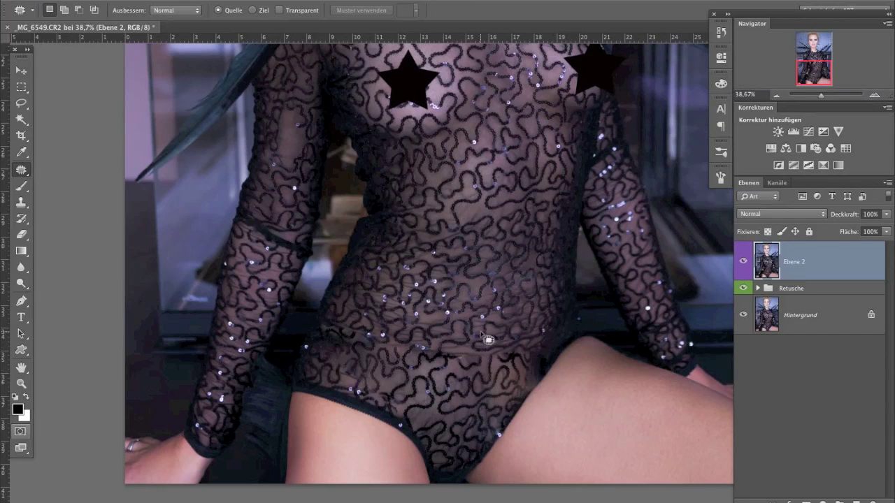
Patch four small flaws near the waist with nearby clean lace, deselecting after each.
{"action": "left_click_drag", "start_coordinate": [484, 356], "coordinate": [487, 286]}
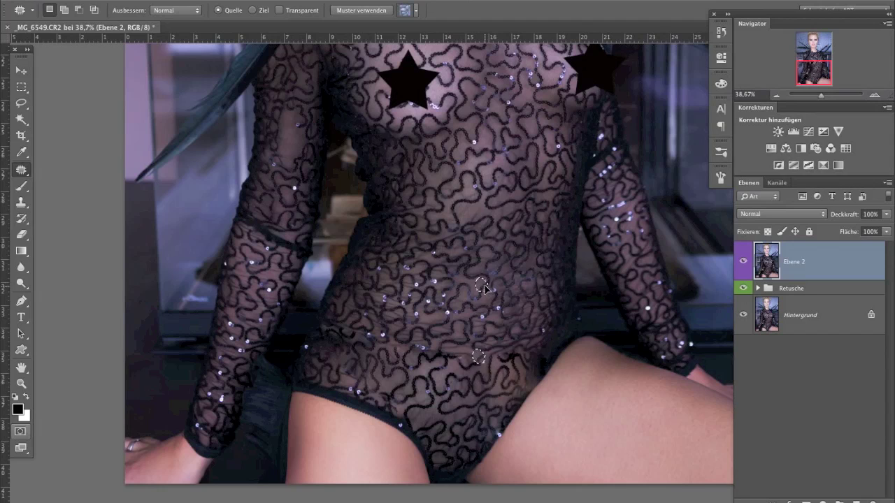
{"action": "left_click_drag", "start_coordinate": [487, 286], "coordinate": [481, 294]}
{"action": "key", "text": "ctrl+d"}
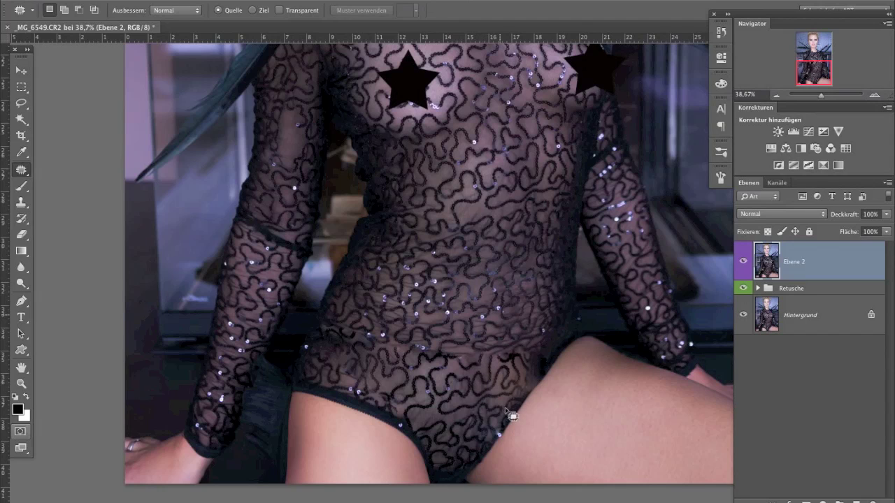
{"action": "left_click_drag", "start_coordinate": [400, 351], "coordinate": [411, 297]}
{"action": "key", "text": "ctrl+d"}
{"action": "left_click_drag", "start_coordinate": [401, 350], "coordinate": [411, 298]}
{"action": "key", "text": "ctrl+d"}
{"action": "left_click_drag", "start_coordinate": [409, 362], "coordinate": [399, 349]}
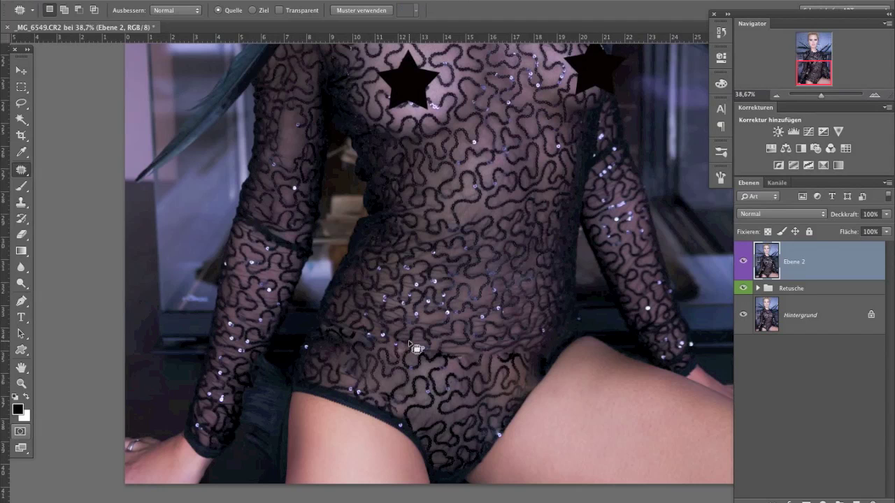
{"action": "key", "text": "ctrl+d"}
{"action": "left_click_drag", "start_coordinate": [822, 96], "coordinate": [818, 95]}
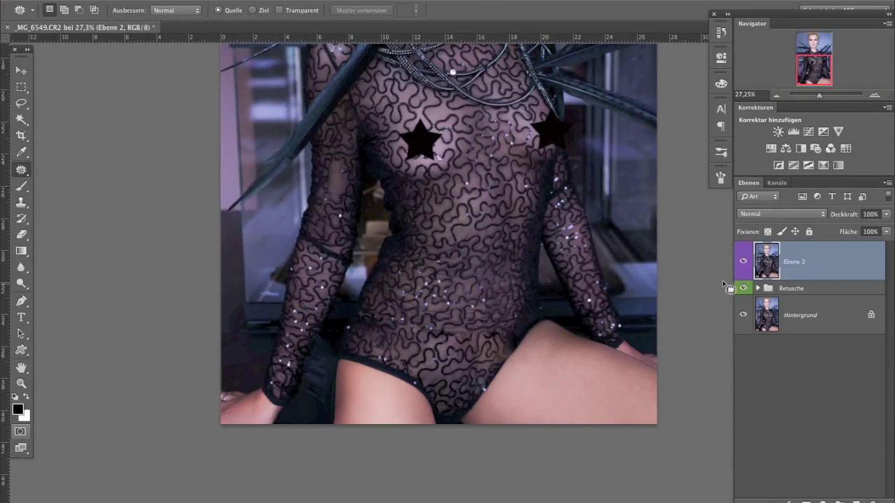
Add a Tonwertkorrektur layer with midtones at 0,75 and invert its mask to black.
{"action": "left_click", "coordinate": [745, 261]}
{"action": "left_click", "coordinate": [744, 262]}
{"action": "left_click", "coordinate": [803, 124]}
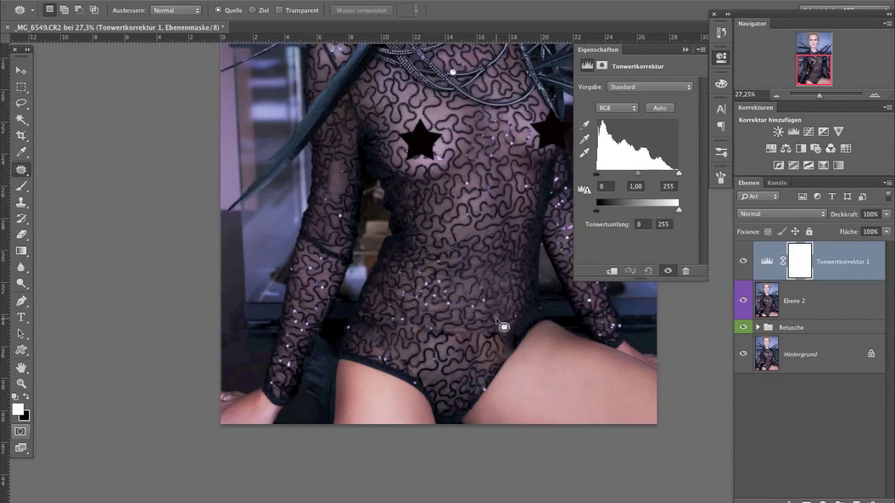
{"action": "left_click_drag", "start_coordinate": [639, 173], "coordinate": [632, 173]}
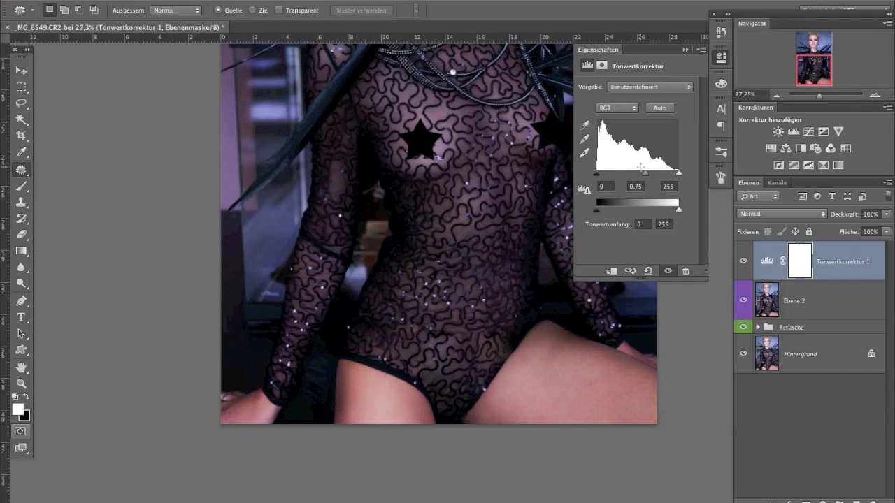
{"action": "key", "text": "ctrl+i"}
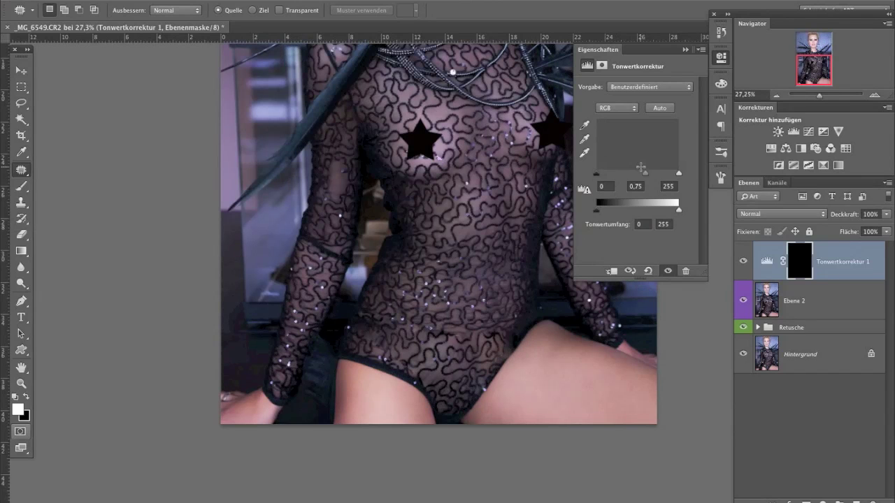
{"action": "left_click", "coordinate": [23, 186]}
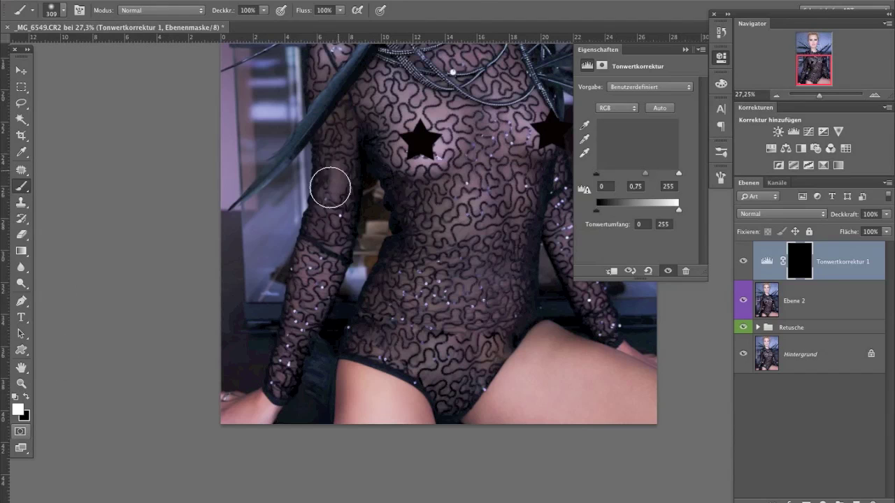
Paint white on the Levels mask around the crotch, then black over the thigh crease.
{"action": "mouse_move", "coordinate": [450, 424]}
{"action": "left_mouse_down"}
{"action": "mouse_move", "coordinate": [431, 400]}
{"action": "mouse_move", "coordinate": [538, 322]}
{"action": "mouse_move", "coordinate": [524, 306]}
{"action": "mouse_move", "coordinate": [529, 300]}
{"action": "mouse_move", "coordinate": [524, 310]}
{"action": "left_mouse_up"}
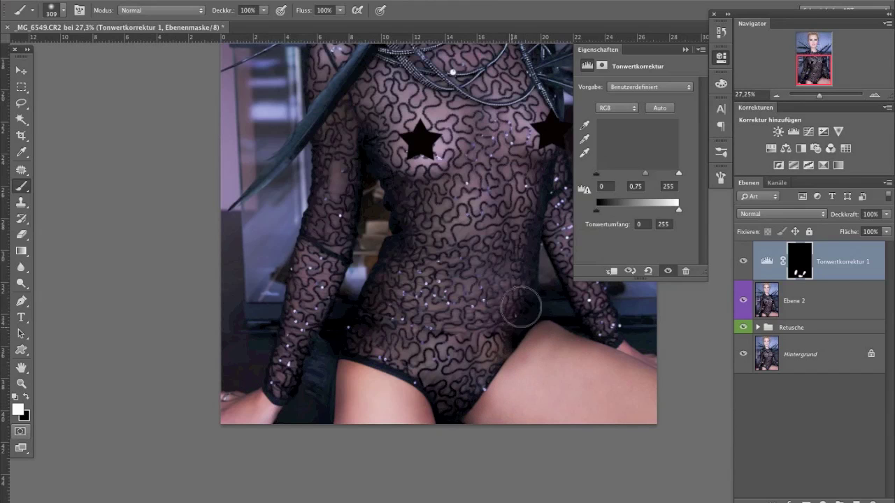
{"action": "key", "text": "x"}
{"action": "left_click_drag", "start_coordinate": [495, 412], "coordinate": [543, 366]}
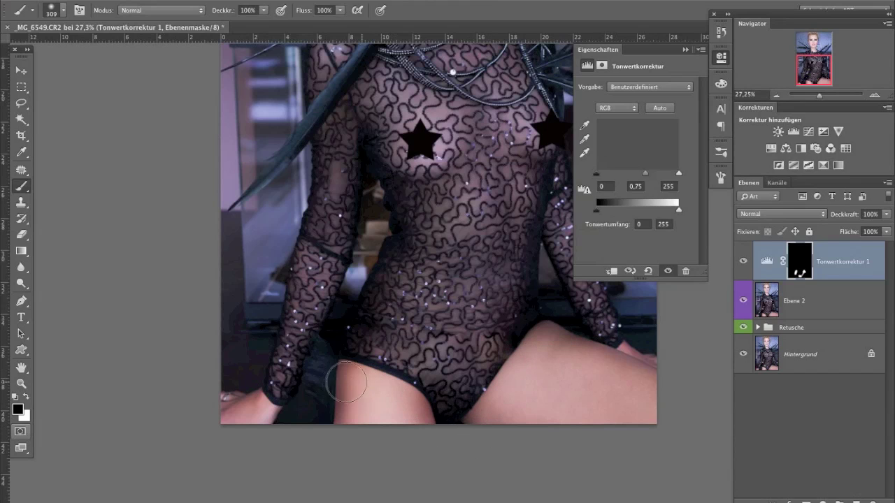
{"action": "left_click", "coordinate": [685, 50]}
{"action": "left_click_drag", "start_coordinate": [820, 94], "coordinate": [818, 98]}
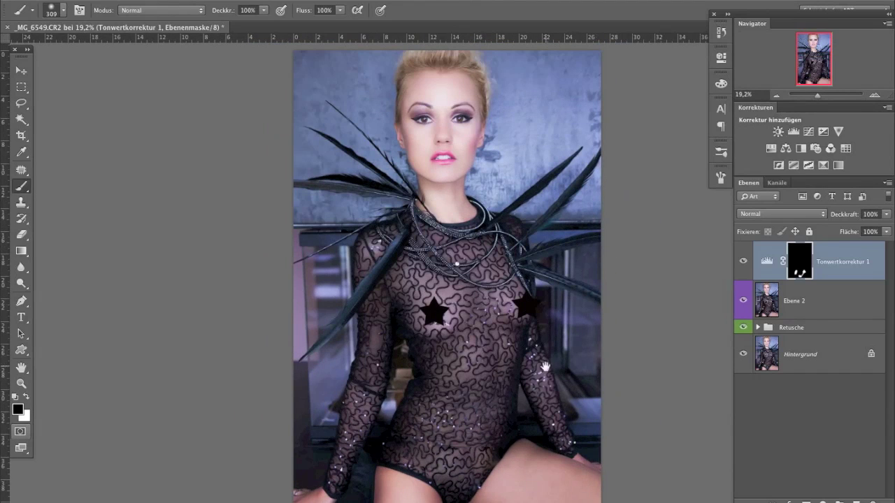
{"action": "left_click", "coordinate": [775, 96]}
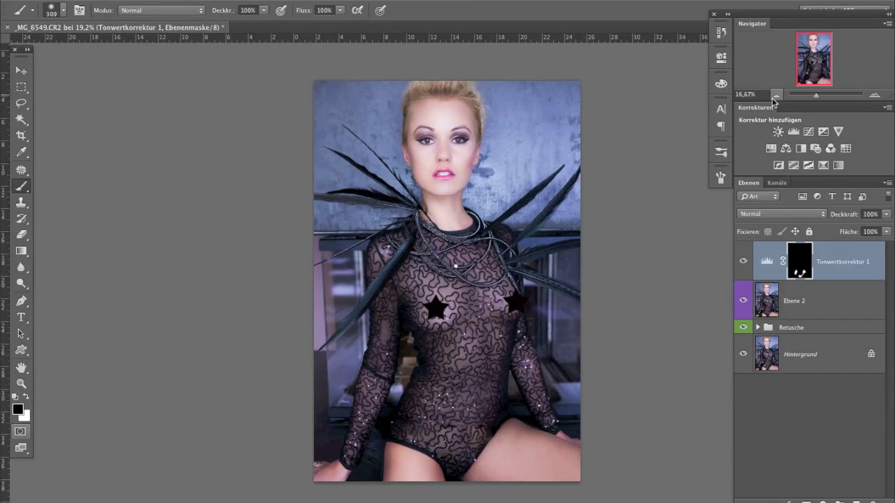